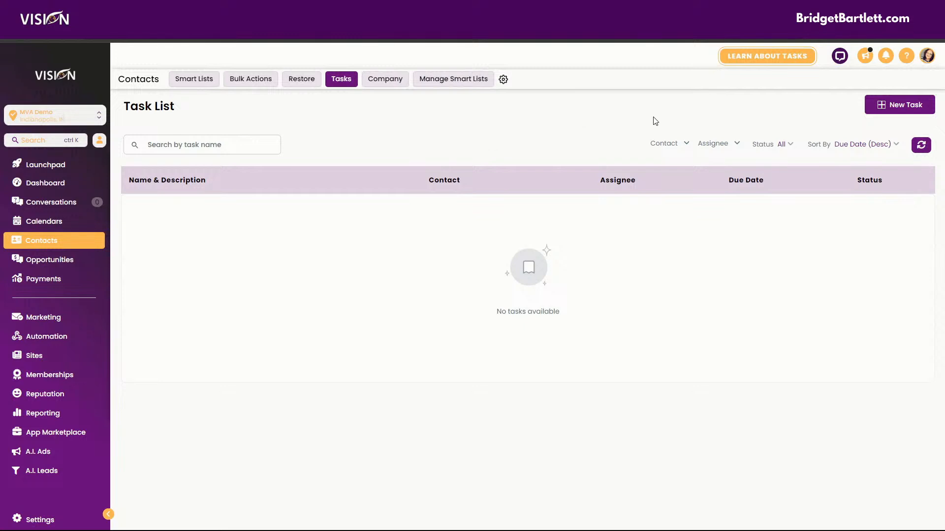
# Step: Start a new task and enter the title Send Bank Statements
pyautogui.click(893, 107)
pyautogui.click(448, 186)
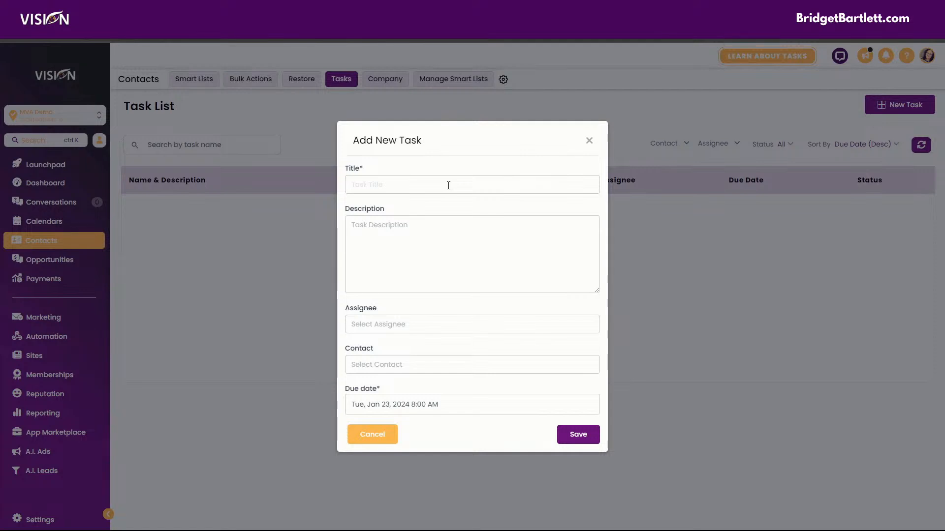
pyautogui.write('Ba')
pyautogui.press('BackSpace')
pyautogui.press('BackSpace')
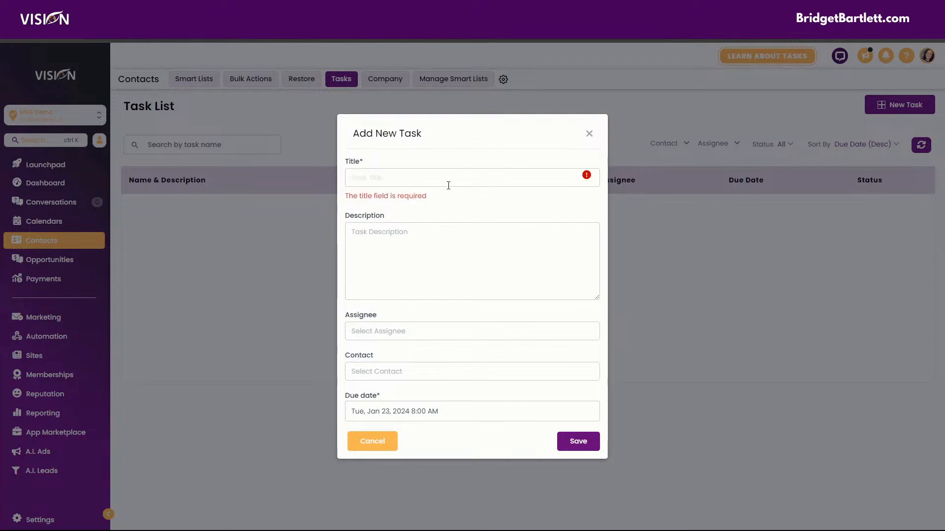
pyautogui.write('Send Bank')
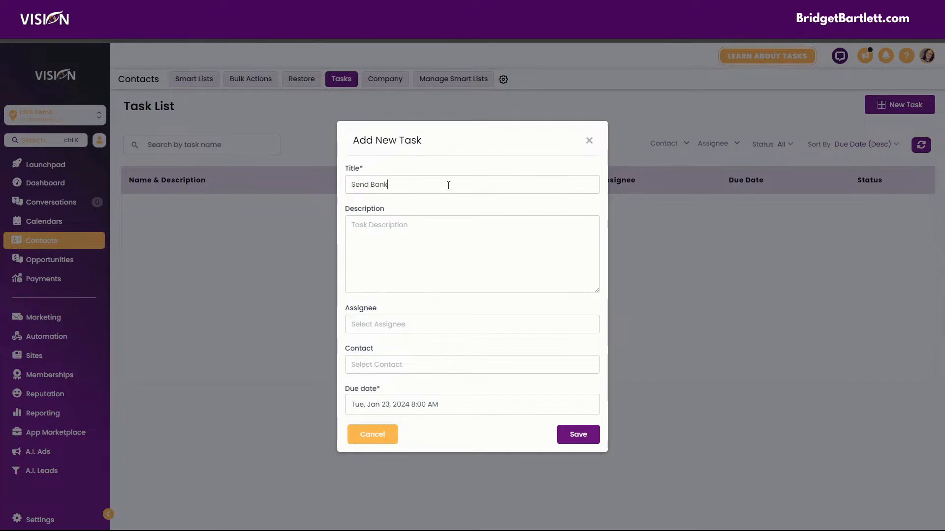
pyautogui.write(' Statements')
pyautogui.click(364, 223)
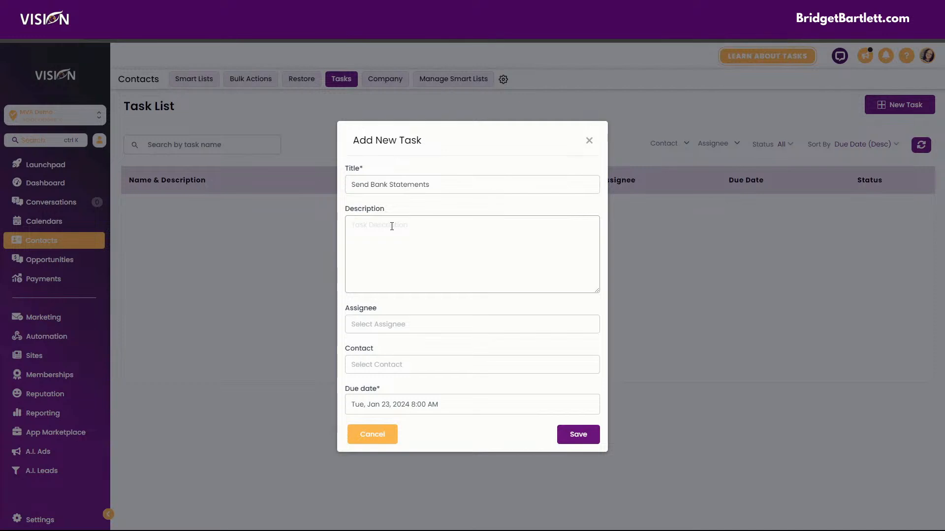
pyautogui.write('Send updated bank statement')
pyautogui.press('BackSpace')
pyautogui.write('s to')
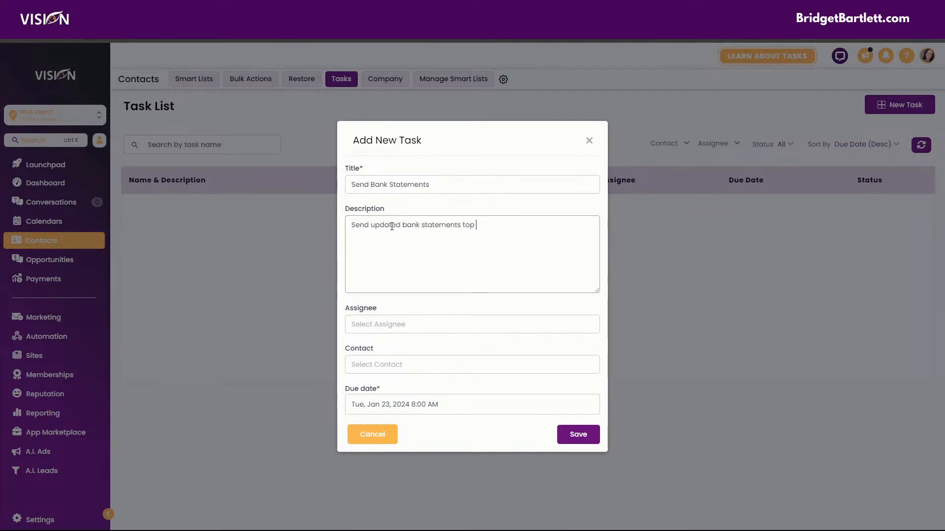
pyautogui.write(' Google drive https://googledrive.com')
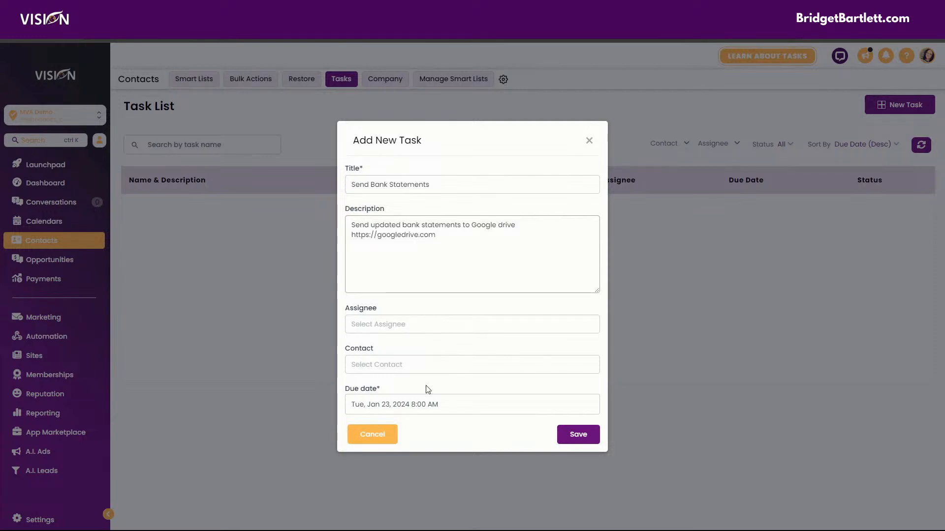
# Step: Set the due date to Friday, January 26, 2024 at 8:00 AM and save the task
pyautogui.click(401, 414)
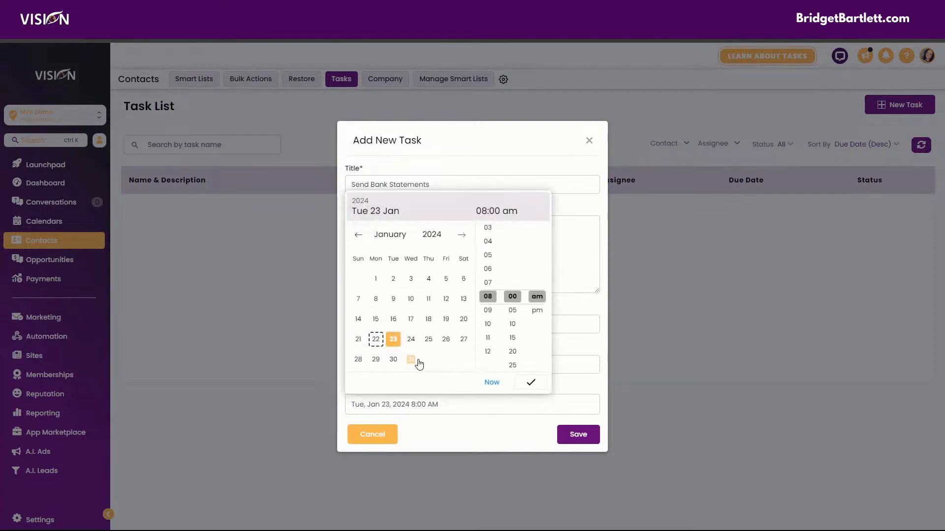
pyautogui.click(447, 339)
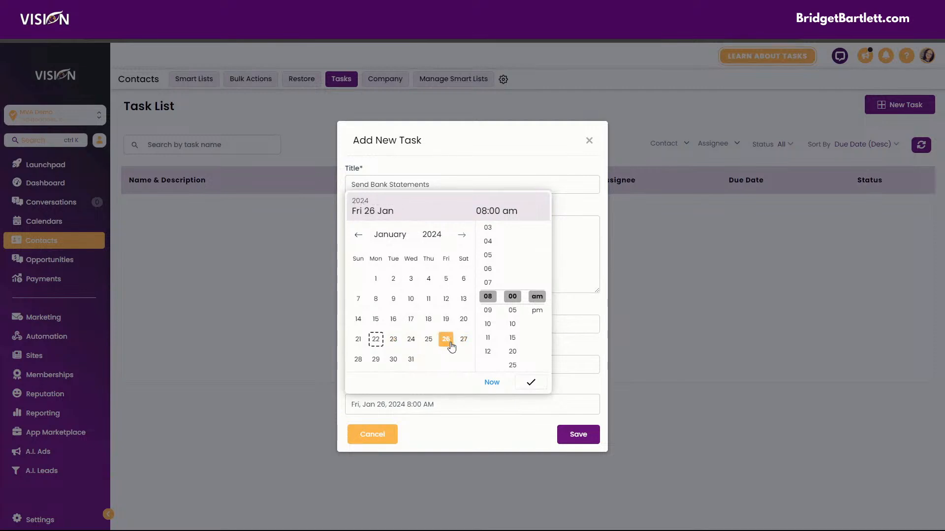
pyautogui.click(531, 384)
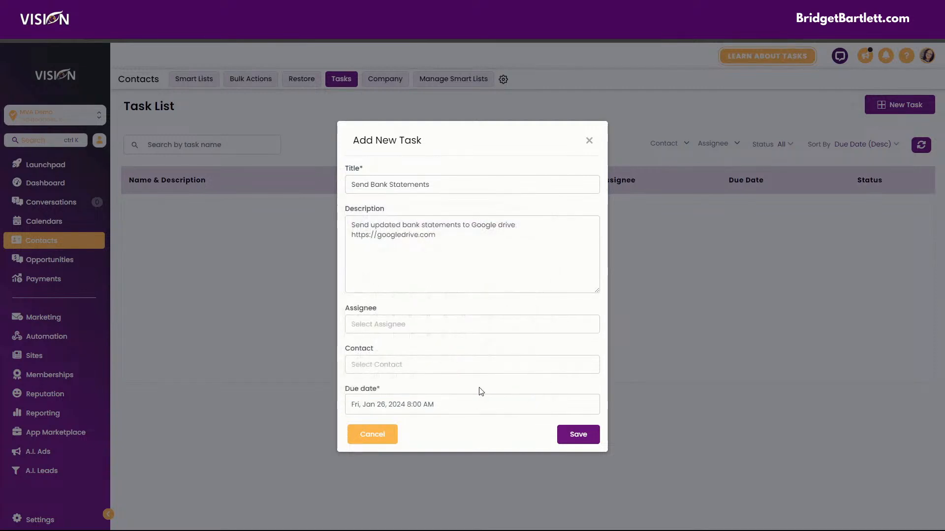
pyautogui.click(583, 440)
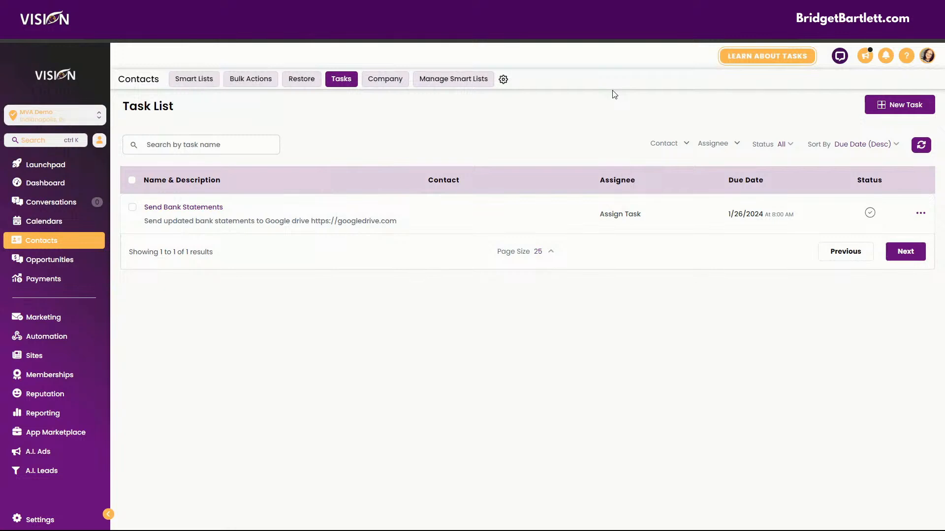
# Step: Start another new task and paste the title Create social media content for special offer
pyautogui.click(888, 107)
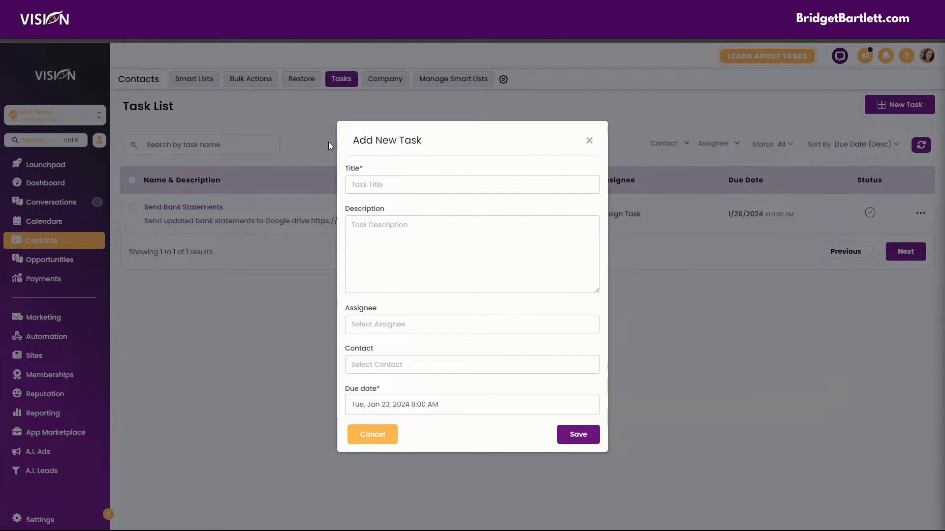
pyautogui.click(382, 183)
pyautogui.write('Create social media content for special offer')
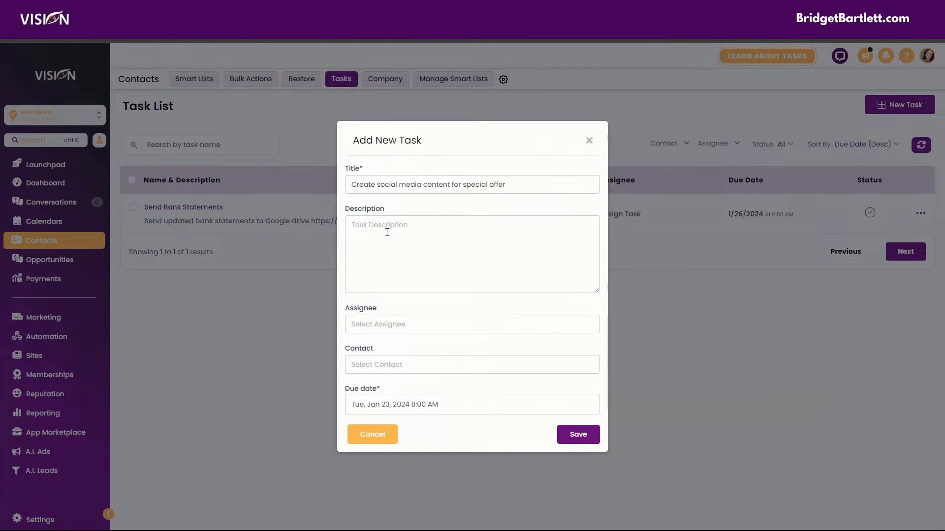
# Step: Enter the description "Create content for special offer"
pyautogui.click(386, 231)
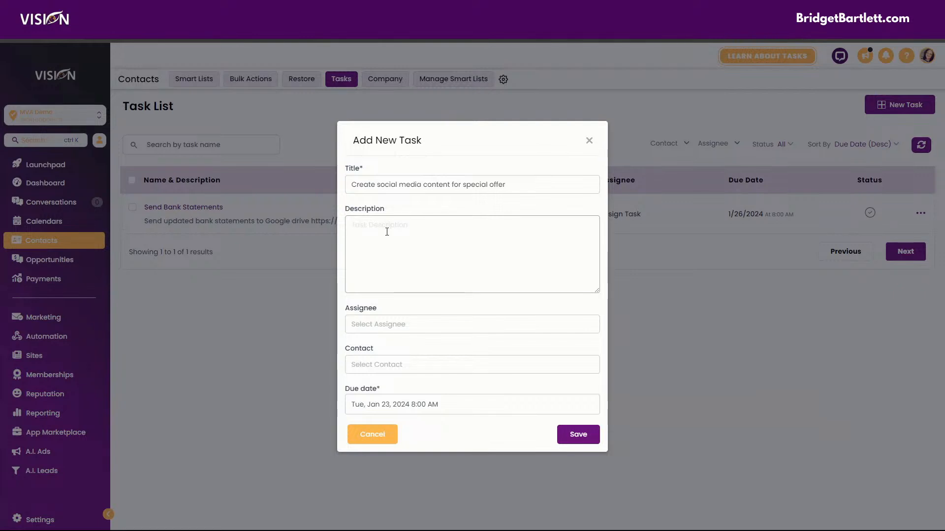
pyautogui.write('Create content for special')
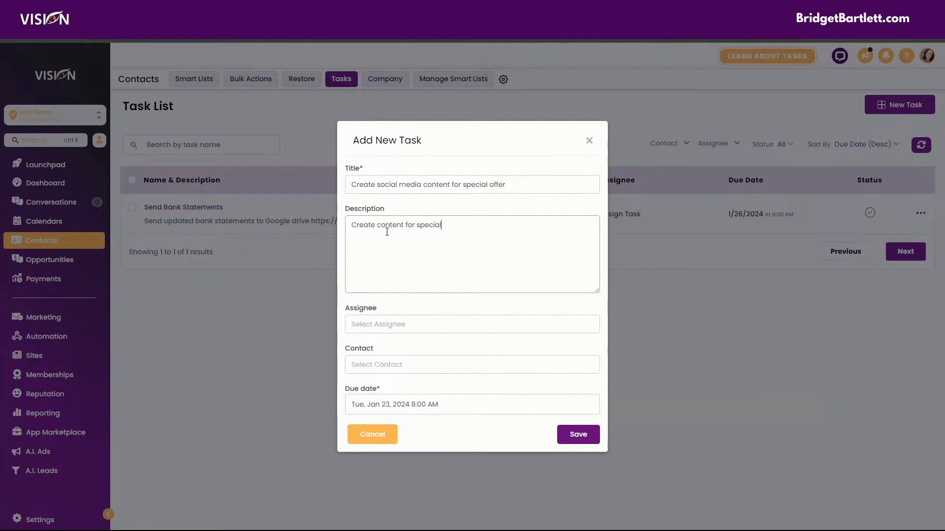
pyautogui.write(' offer')
# Step: Assign the task to Demo User 2
pyautogui.click(403, 326)
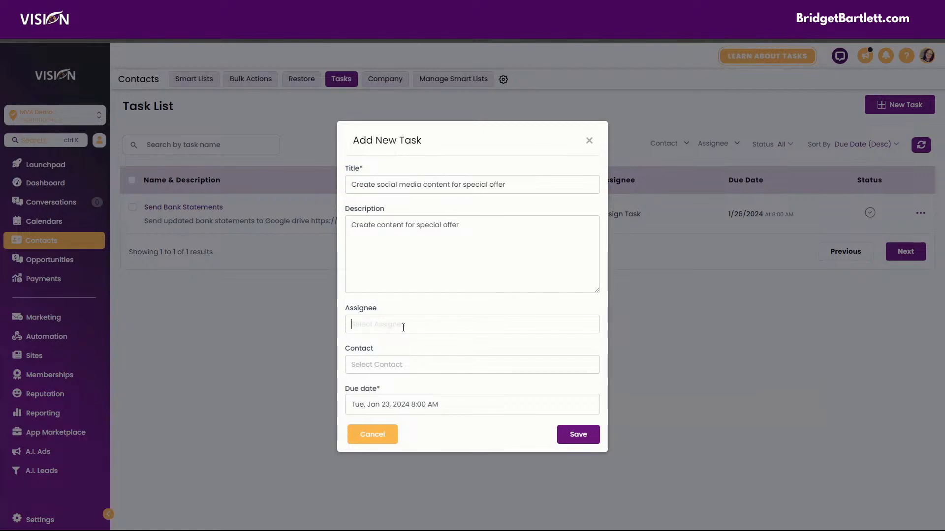
pyautogui.write('d')
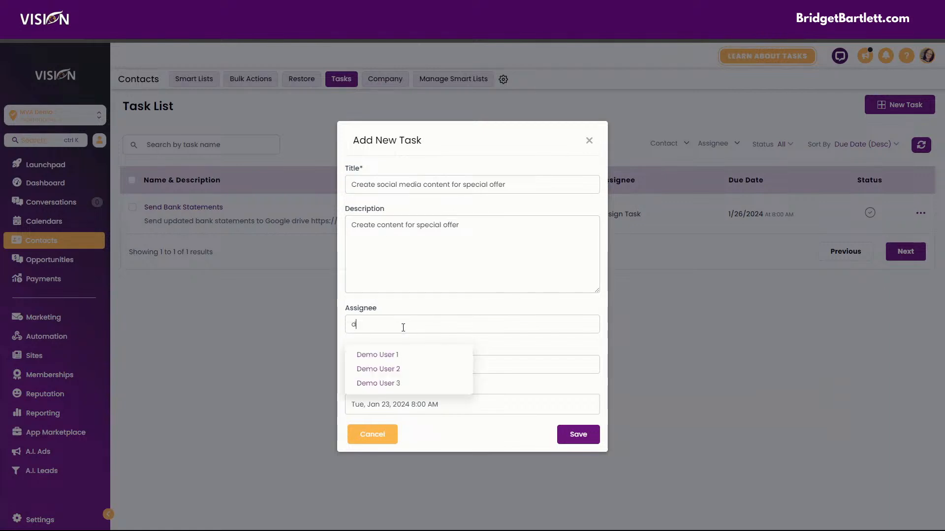
pyautogui.click(398, 369)
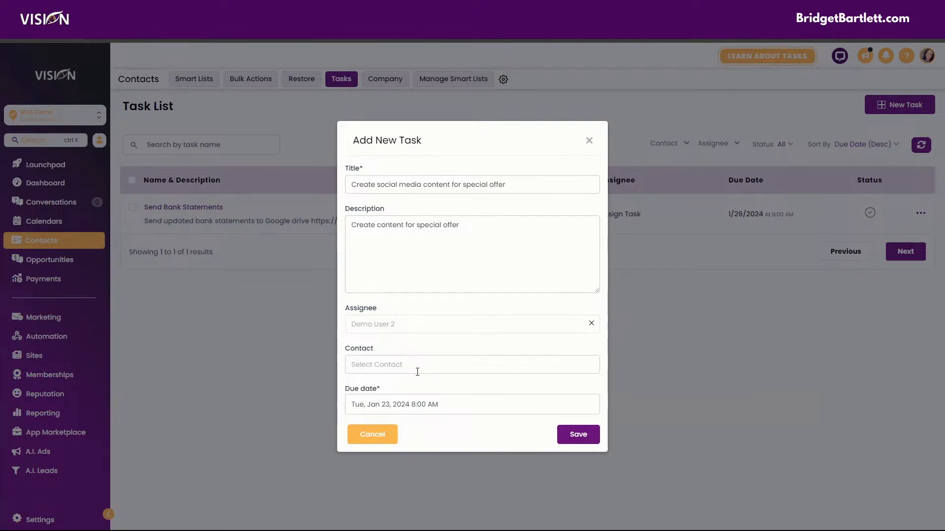
# Step: Set the due date to Wednesday, January 31, 2024 at 8:00 AM and save the task
pyautogui.click(409, 407)
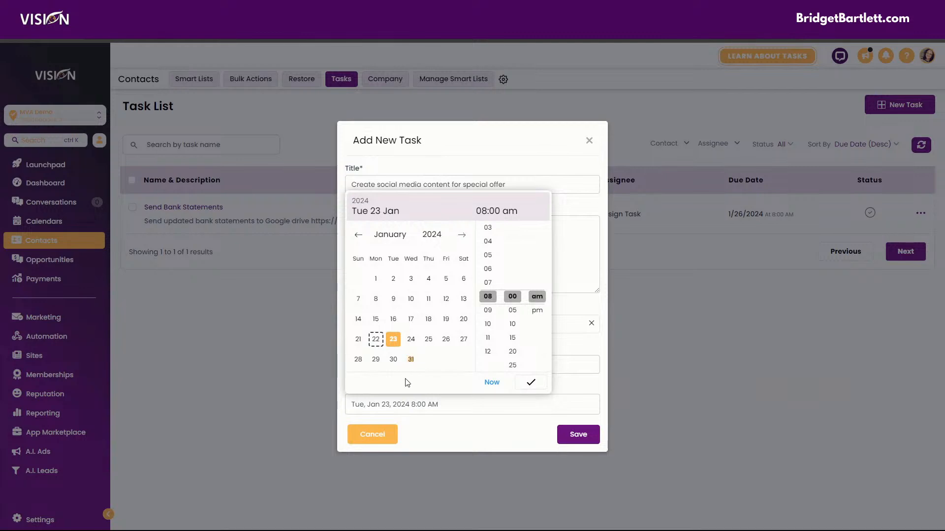
pyautogui.click(411, 359)
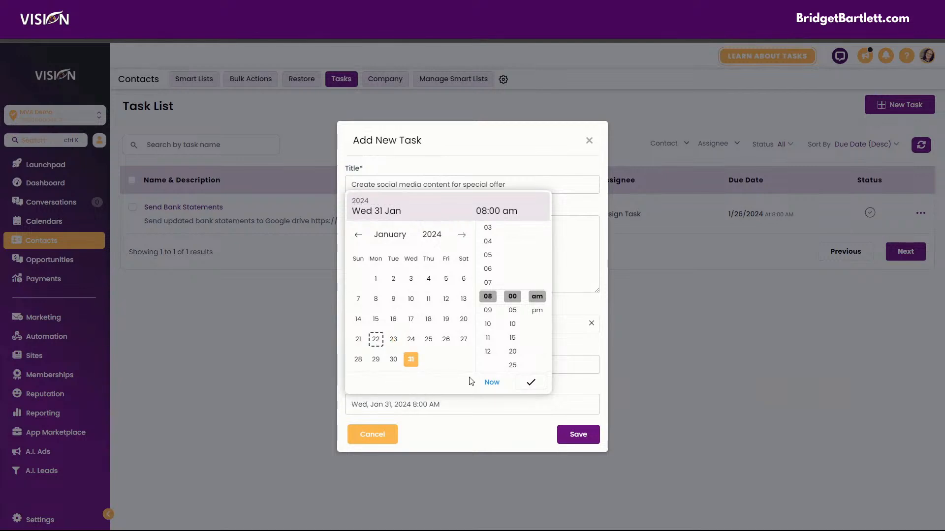
pyautogui.click(530, 382)
pyautogui.click(581, 442)
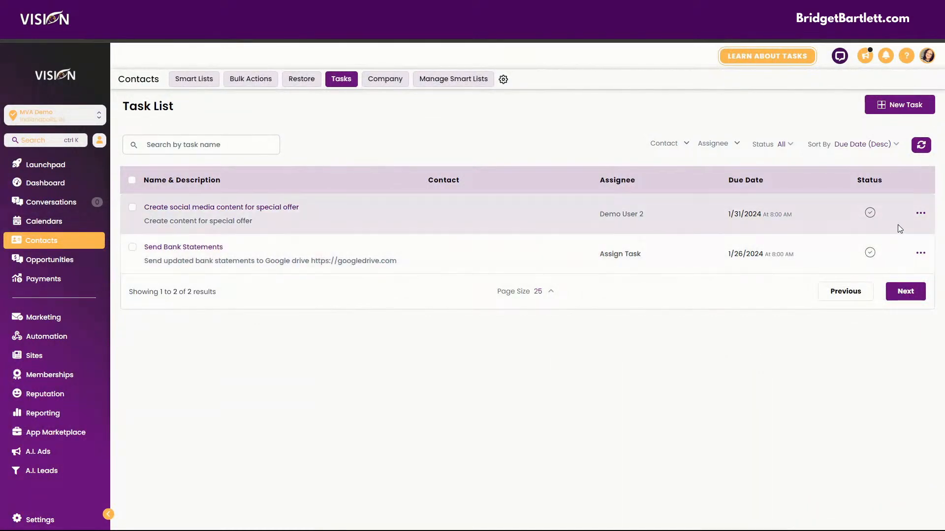
# Step: Edit the social media content task to reassign it to Demo User 3 and update it
pyautogui.click(920, 215)
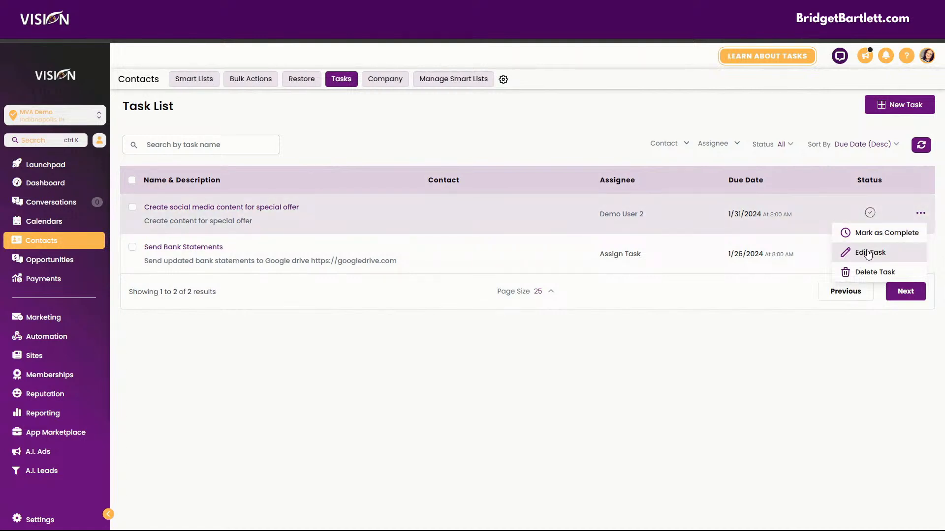
pyautogui.click(868, 253)
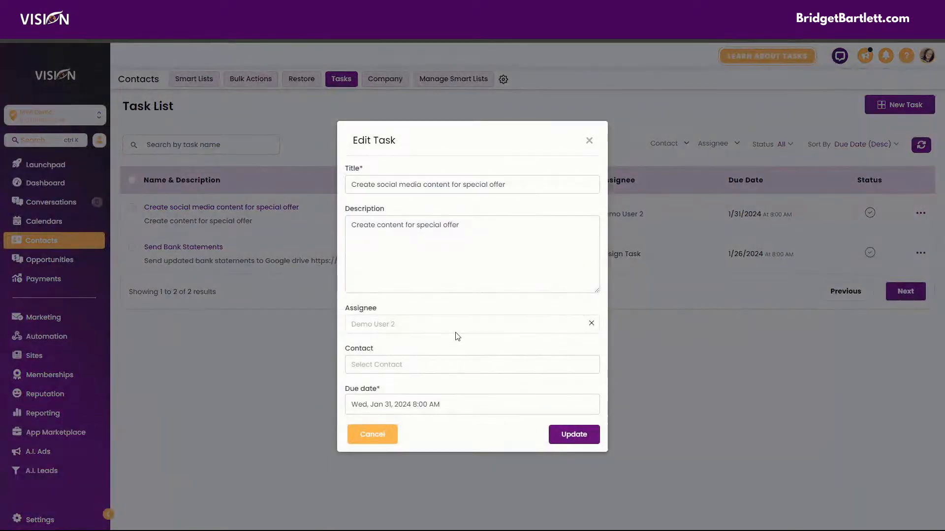
pyautogui.click(591, 324)
pyautogui.click(451, 322)
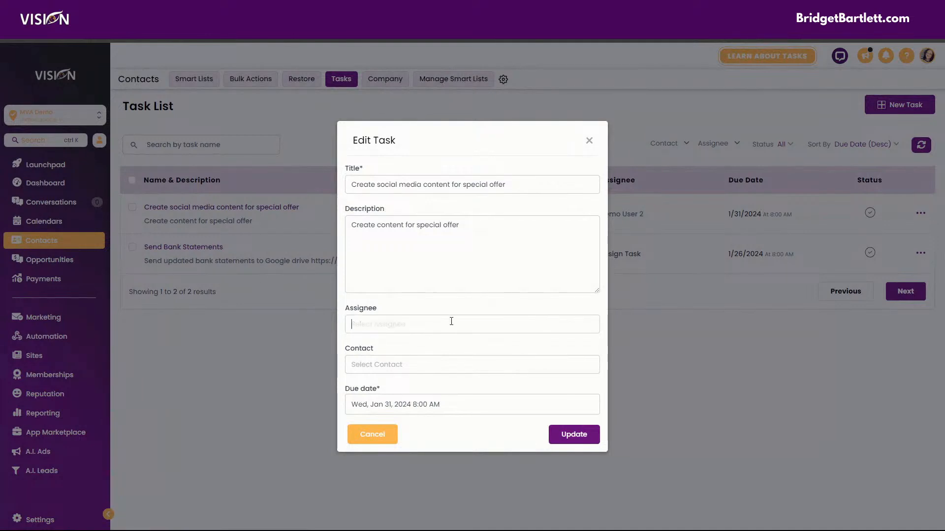
pyautogui.write('de')
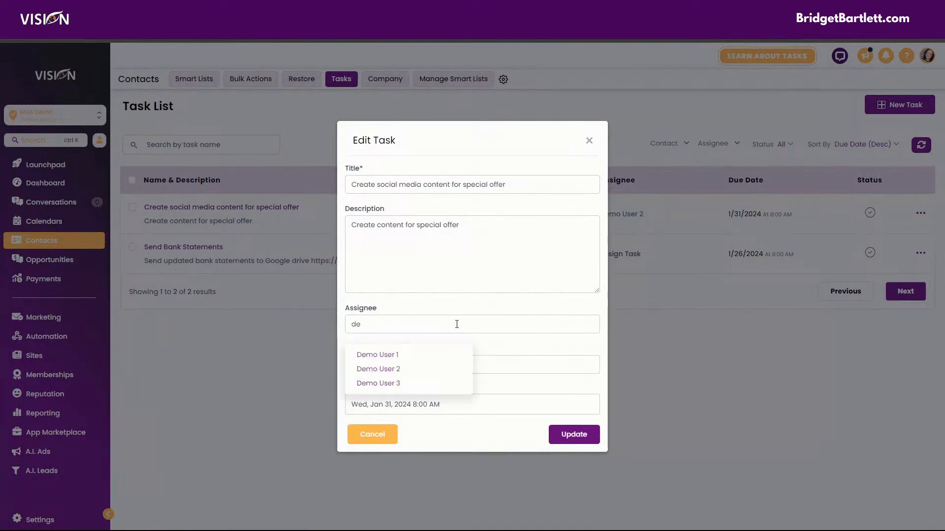
pyautogui.click(383, 383)
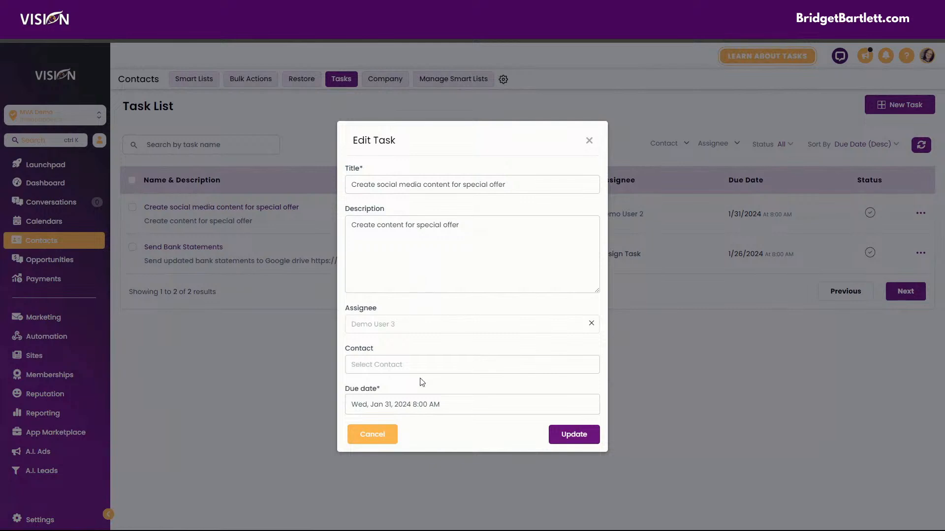
pyautogui.click(574, 434)
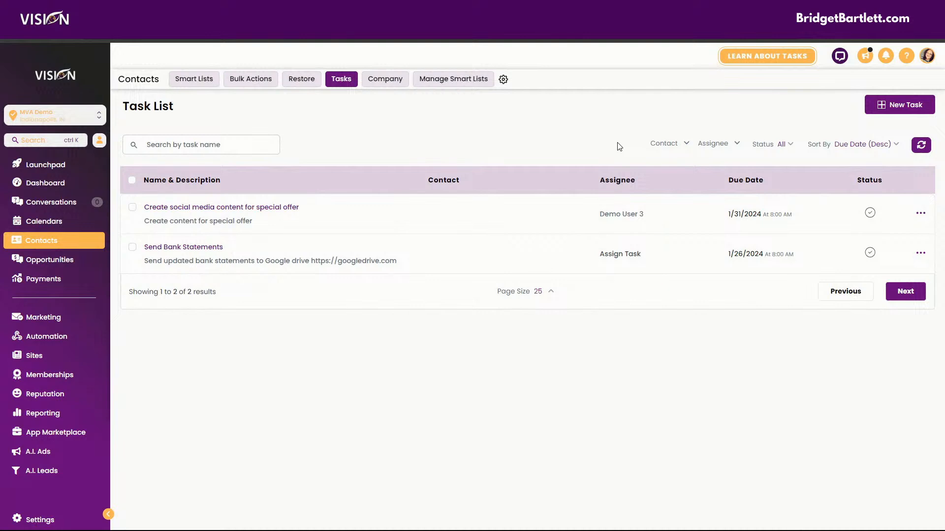
# Step: Filter the task list by the contact John Doe
pyautogui.click(669, 148)
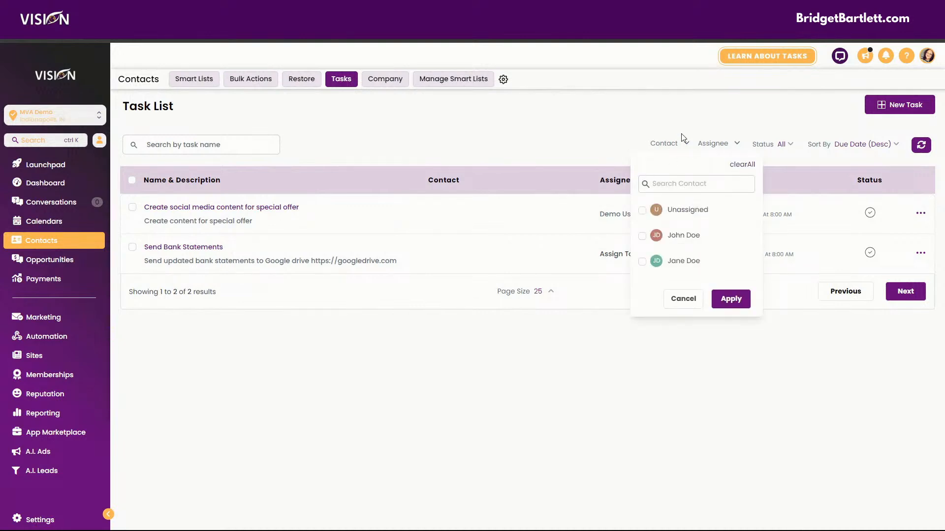
pyautogui.click(643, 238)
pyautogui.click(731, 299)
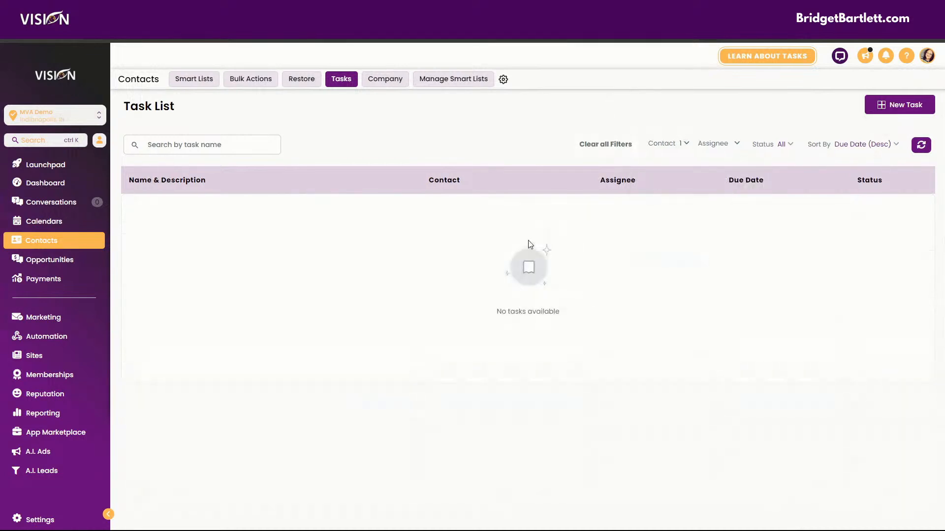
# Step: Change the contact filter to show only Unassigned tasks
pyautogui.click(679, 148)
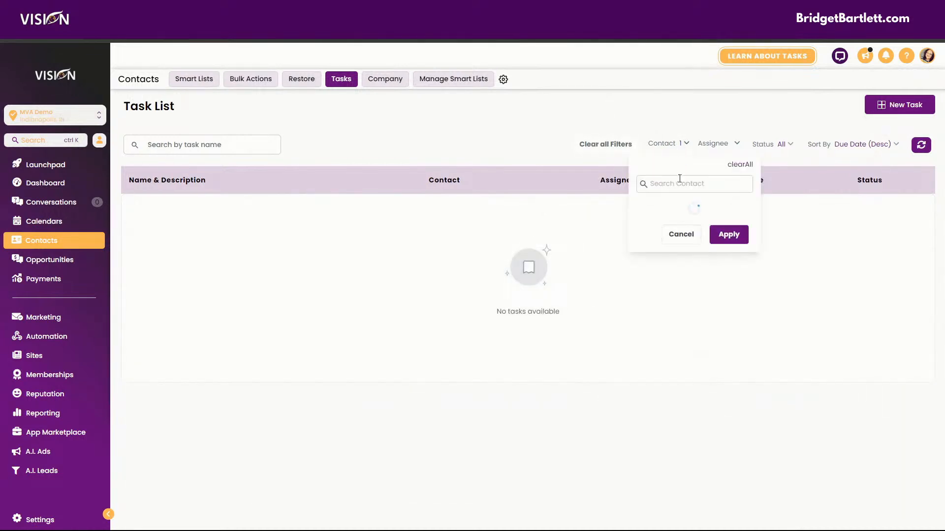
pyautogui.click(640, 237)
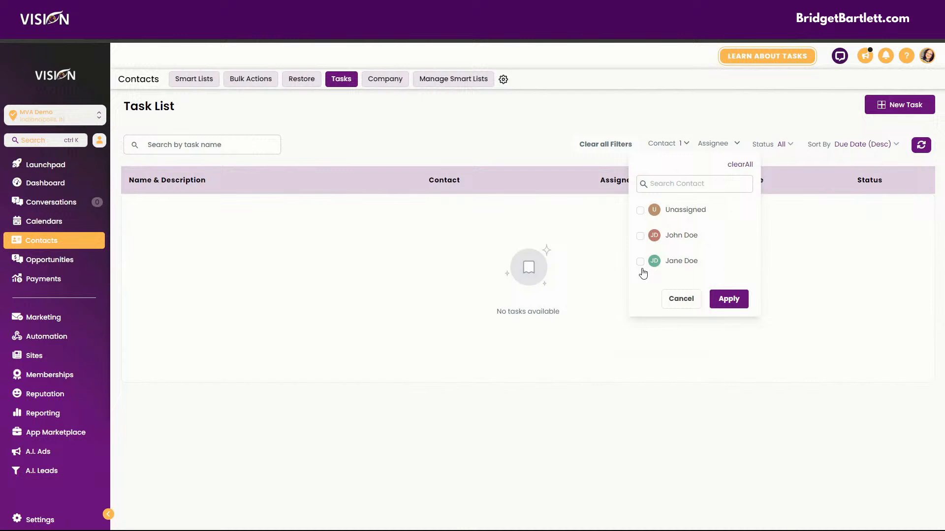
pyautogui.click(640, 211)
pyautogui.click(732, 299)
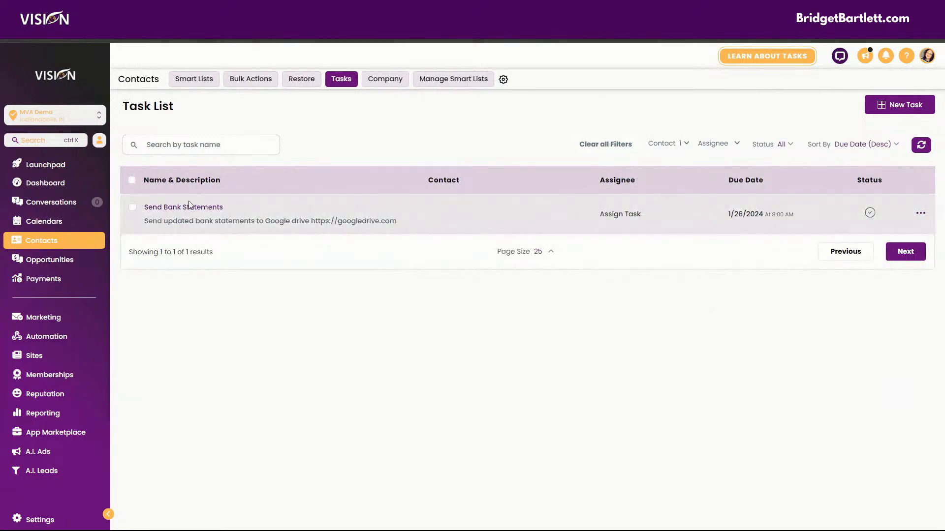
# Step: Open the Send Bank Statements task for editing and close it without changes
pyautogui.click(920, 216)
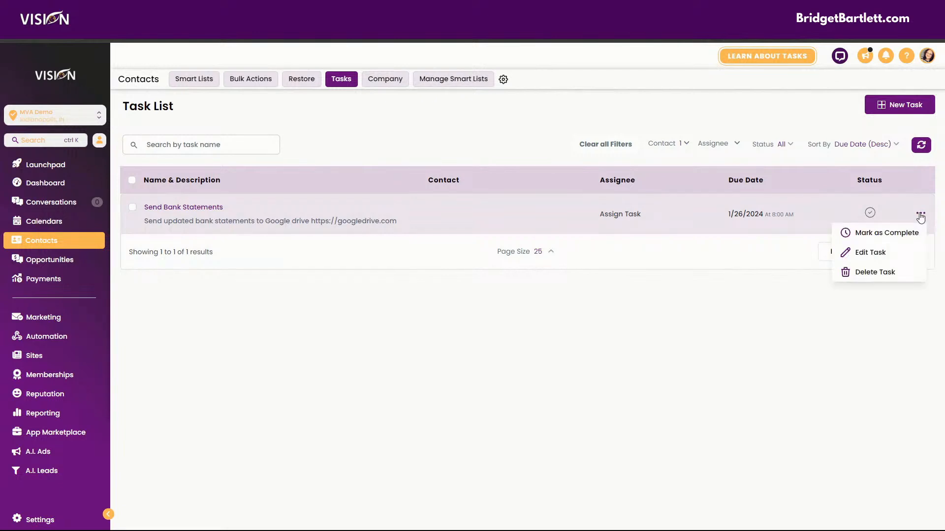
pyautogui.click(866, 251)
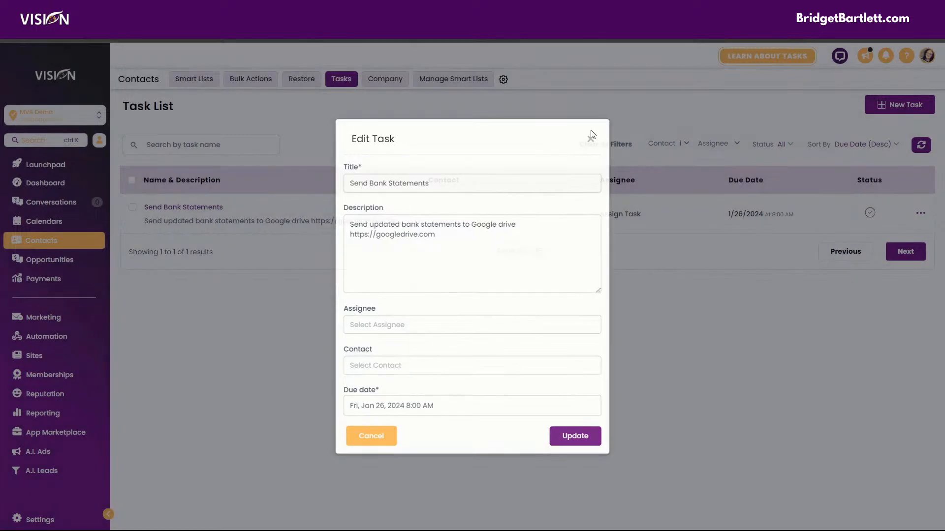
pyautogui.click(590, 141)
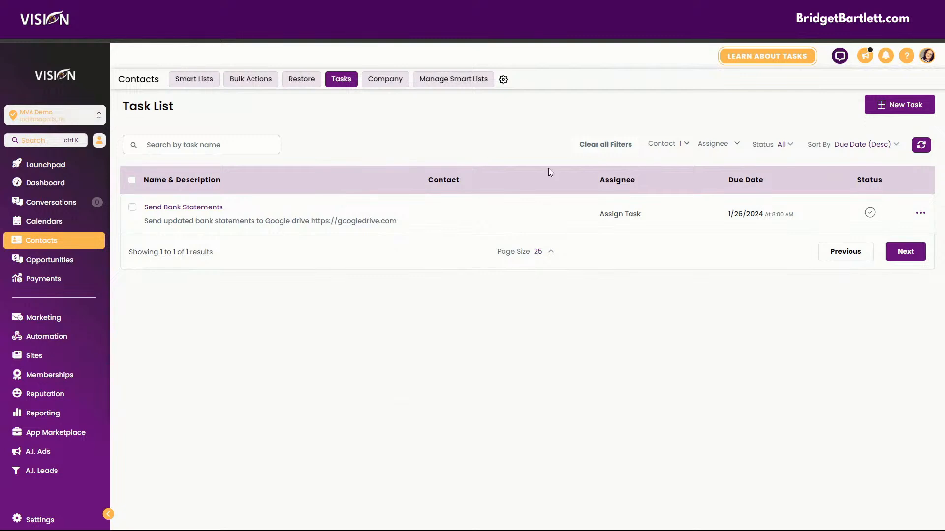
# Step: Browse the assignee and contact filter options without applying a selection
pyautogui.click(712, 144)
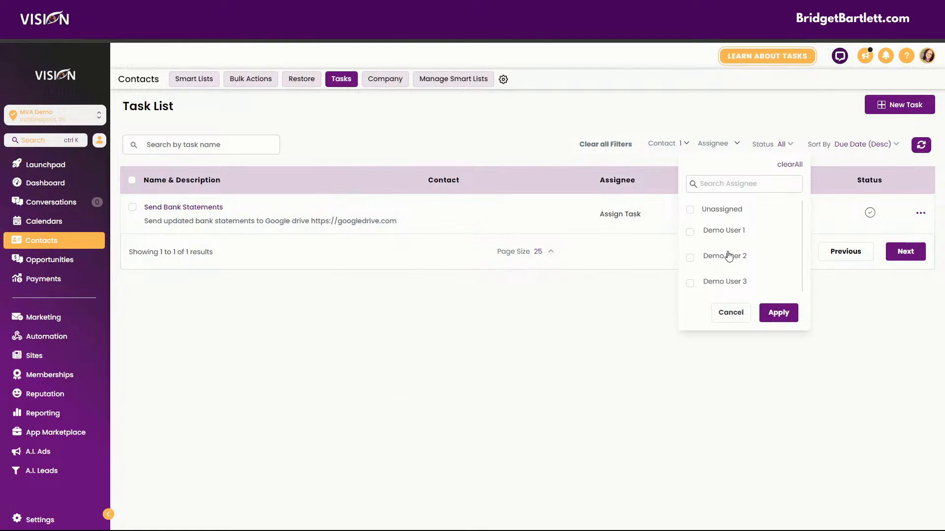
pyautogui.click(657, 143)
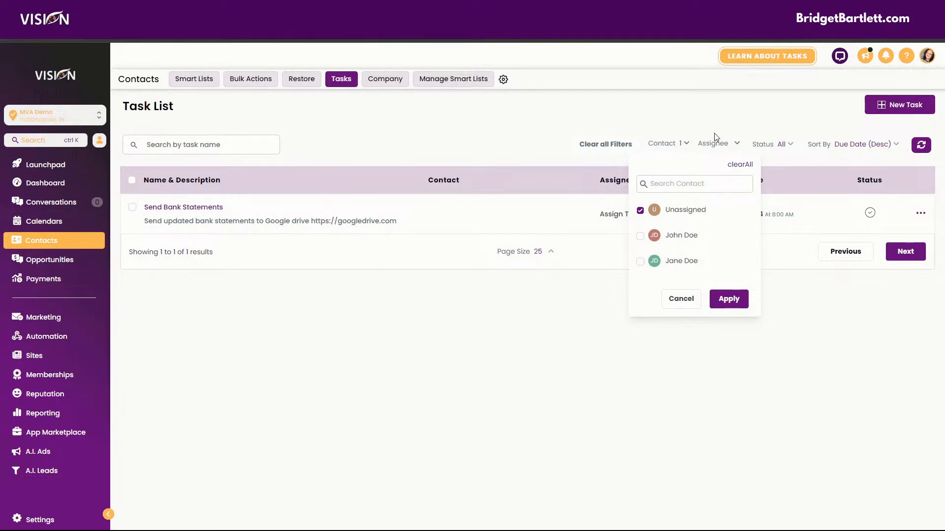
pyautogui.click(731, 147)
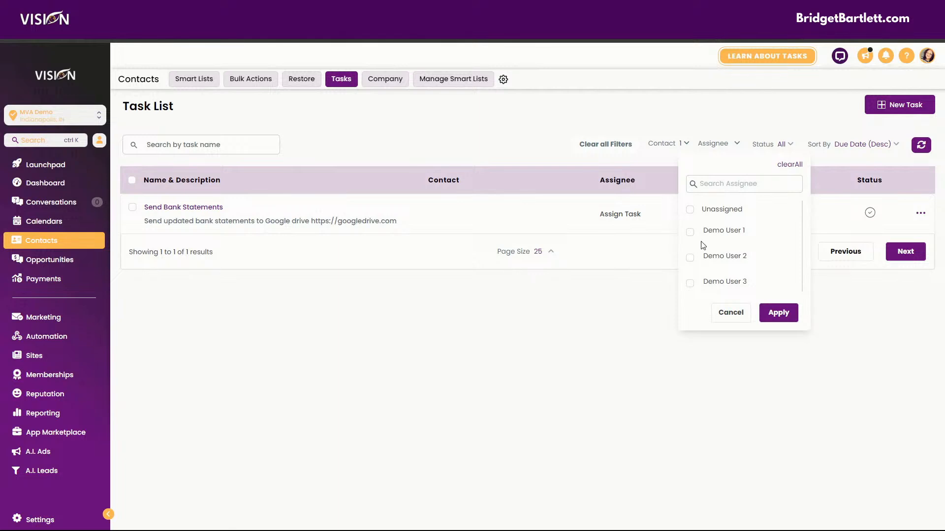
pyautogui.click(690, 258)
pyautogui.click(689, 258)
pyautogui.click(690, 210)
# Step: Filter the task list by Pending status
pyautogui.click(780, 144)
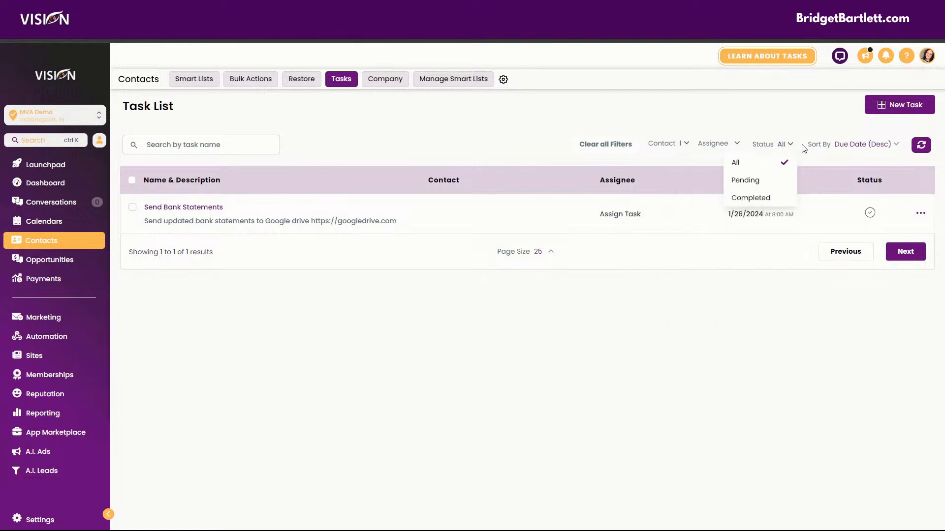
pyautogui.click(750, 184)
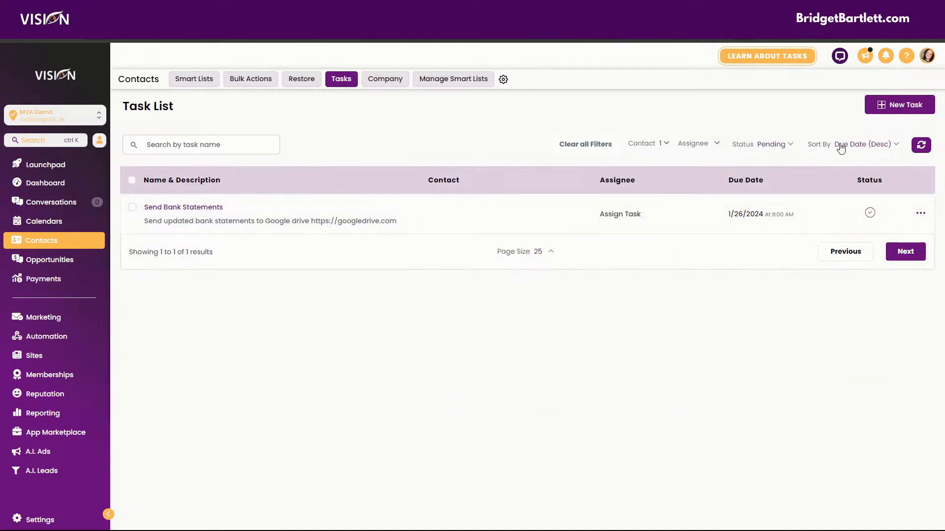
# Step: Open the sort options for the task list
pyautogui.click(860, 147)
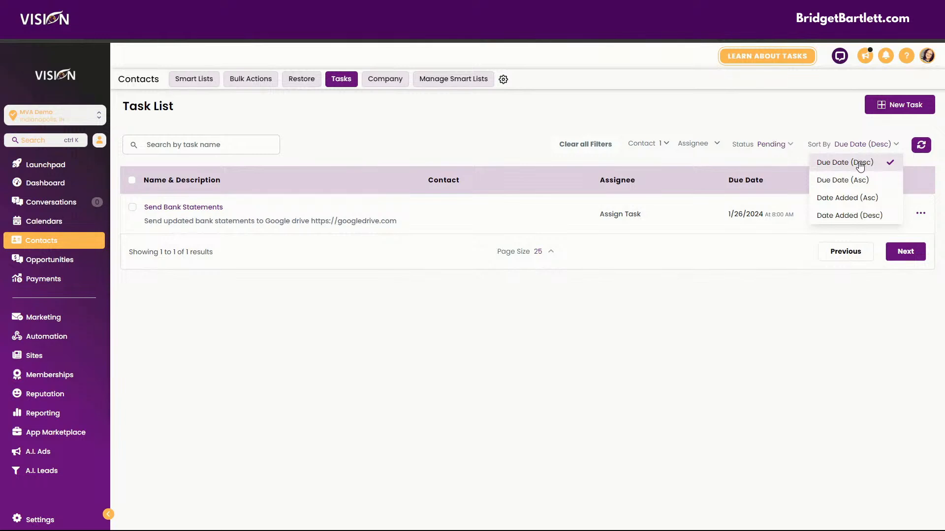